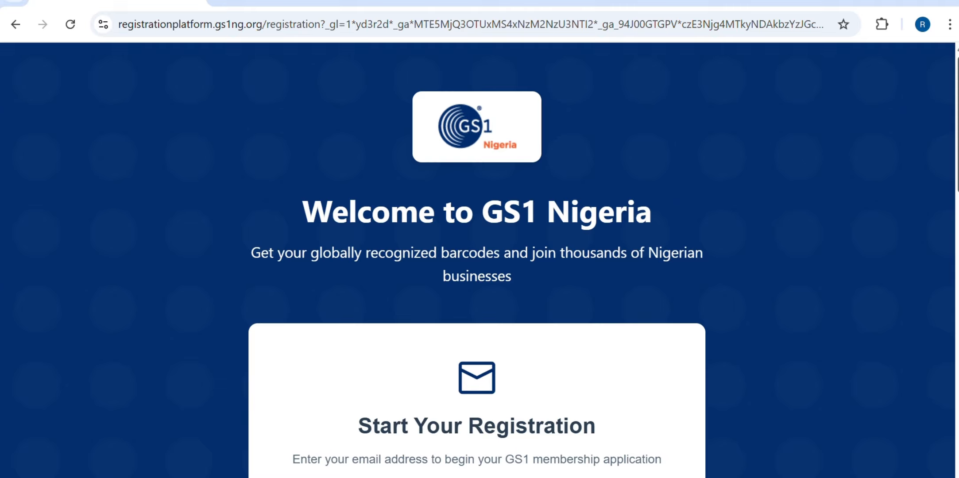
Scroll the Welcome to GS1 Nigeria page down to the Start Your Registration email field
scroll(318, 390, "down", 3)
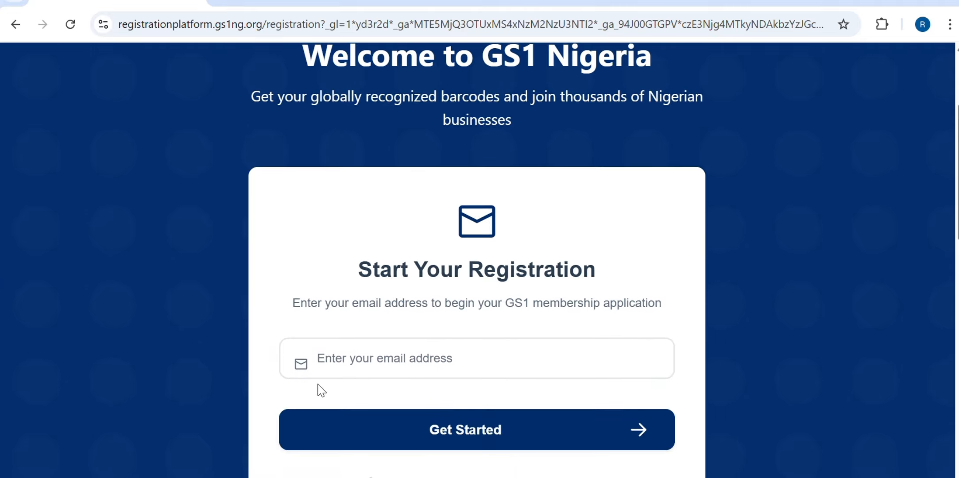
Enter the applicant's e-mail address and select Get Started to reach the organisation details form
left_click(370, 362)
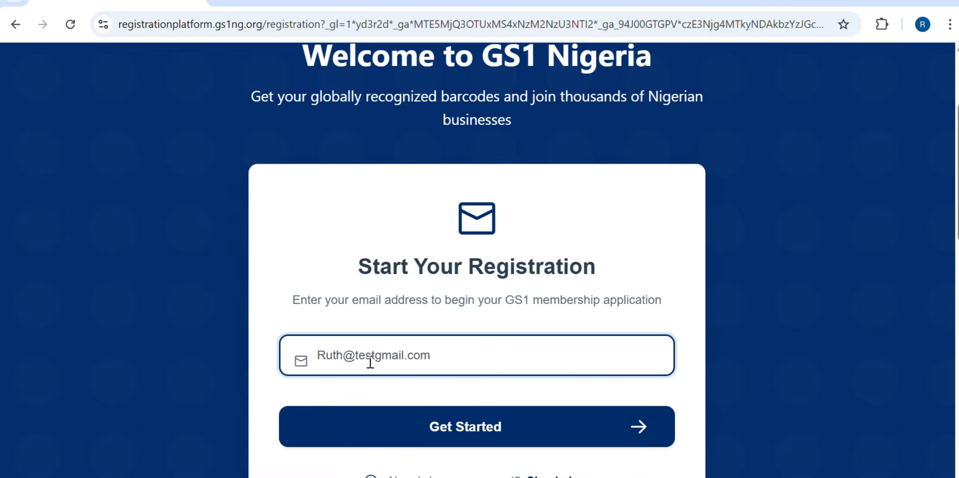
left_click(401, 414)
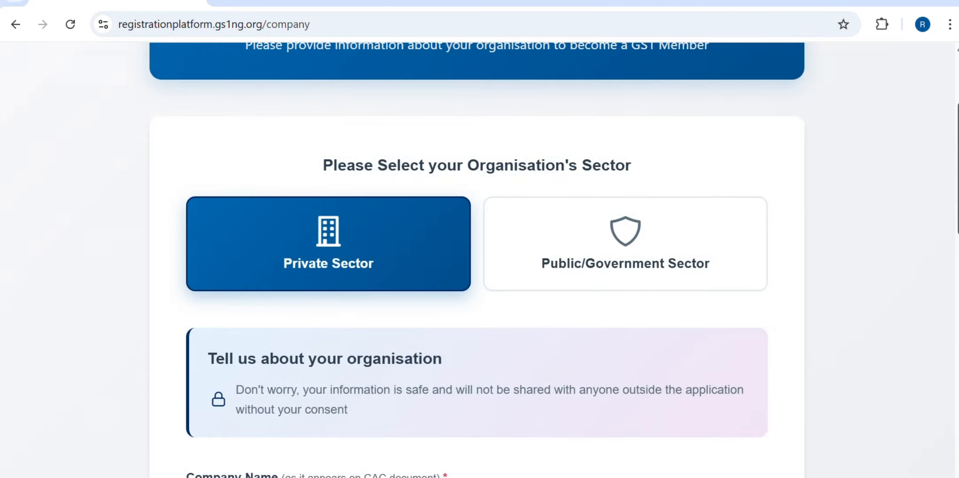
scroll(952, 140, "up", 3)
left_click_drag(949, 133, 953, 182)
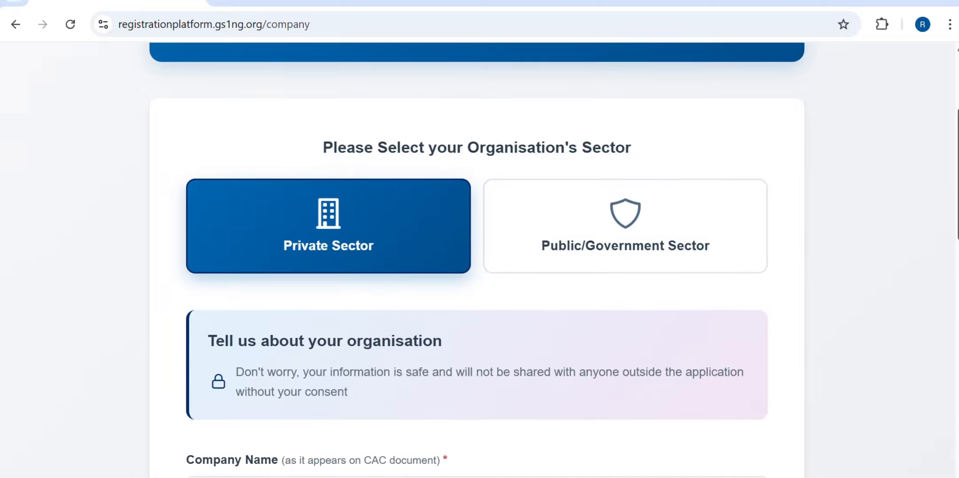
scroll(474, 261, "down", 5)
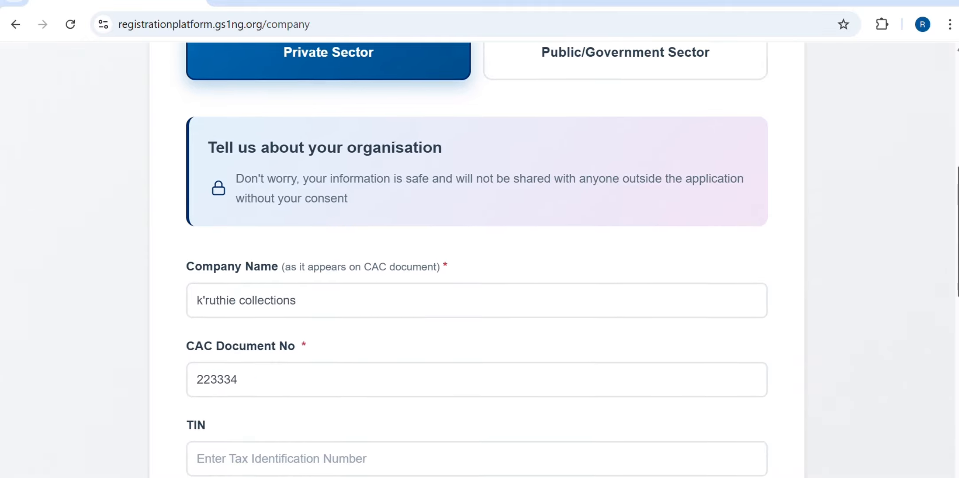
scroll(477, 262, "down", 7)
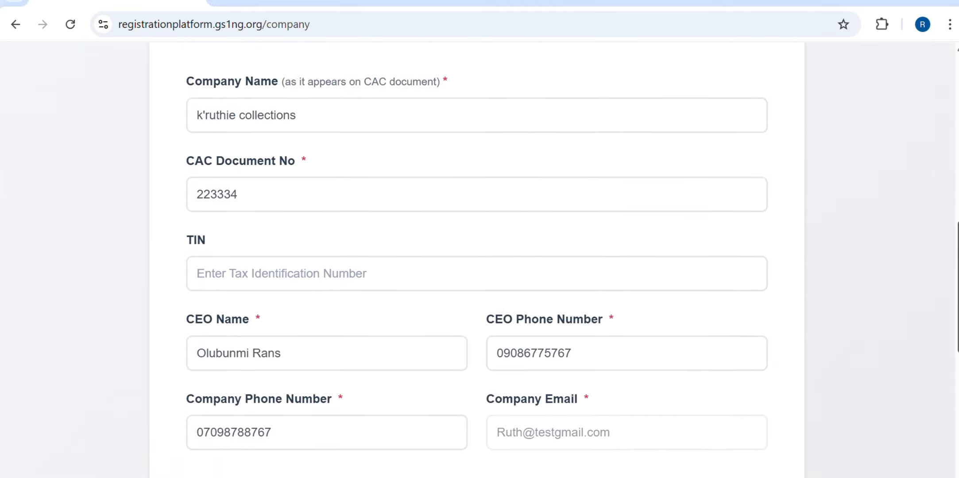
scroll(478, 261, "down", 3)
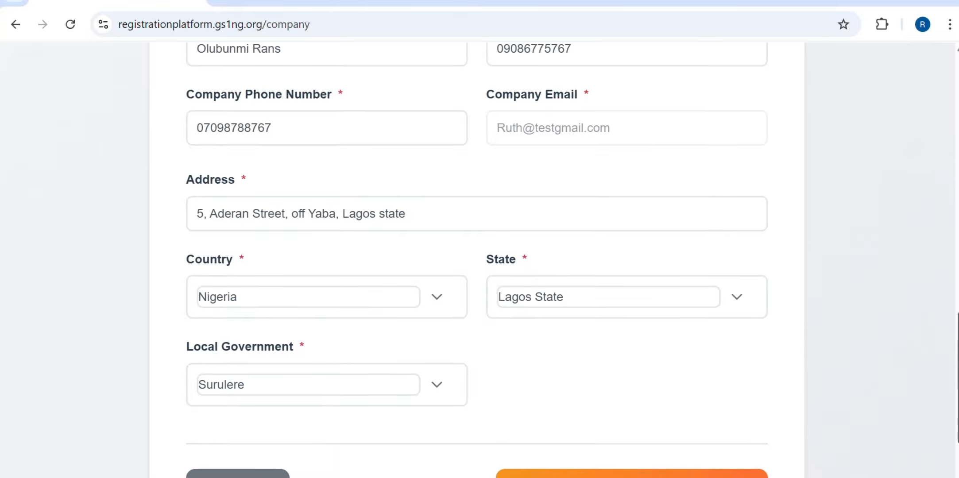
scroll(478, 262, "up", 1)
left_click_drag(956, 339, 955, 137)
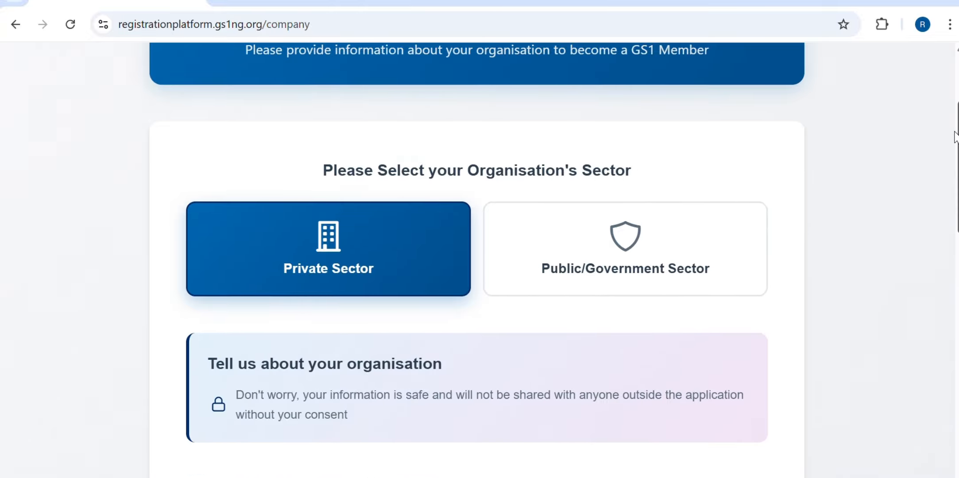
left_click(630, 250)
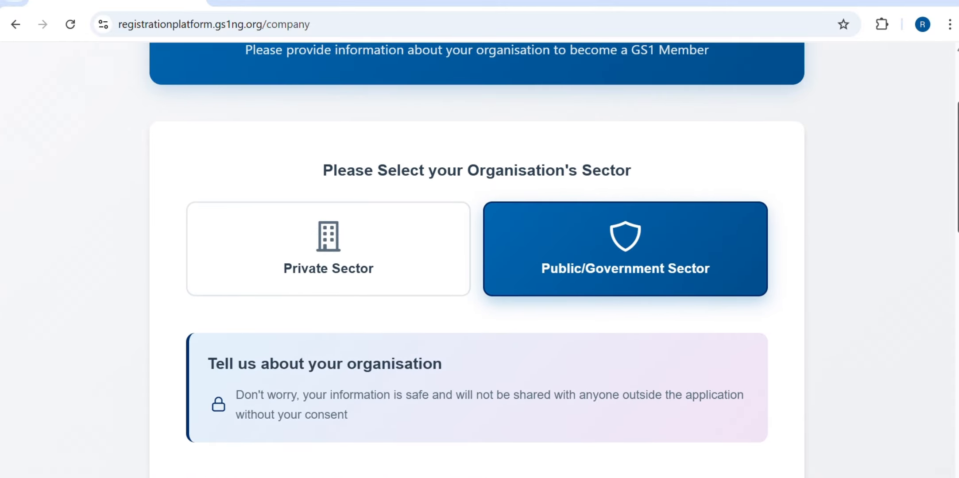
scroll(477, 261, "down", 8)
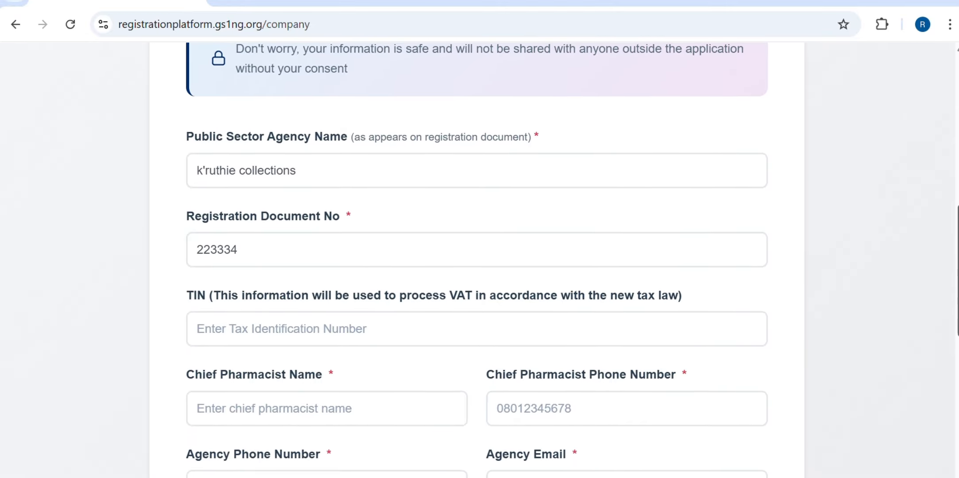
scroll(477, 260, "down", 6)
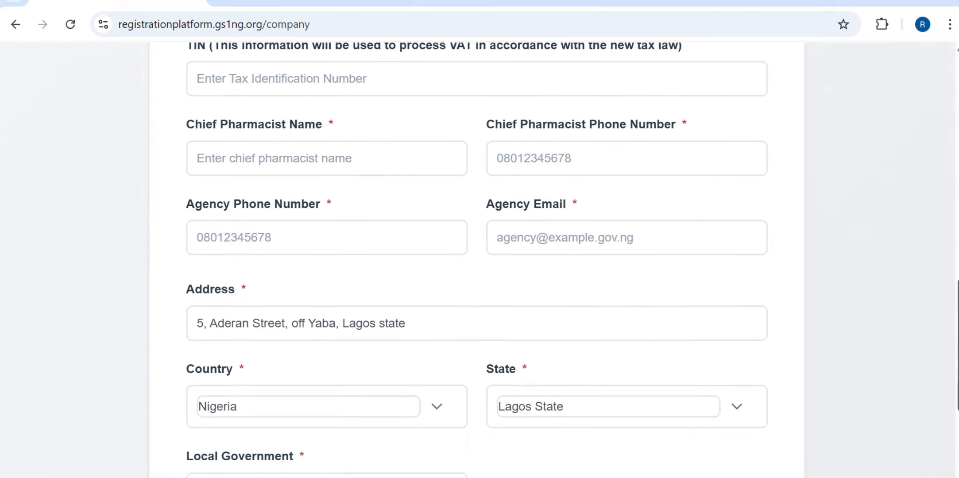
scroll(951, 164, "up", 13)
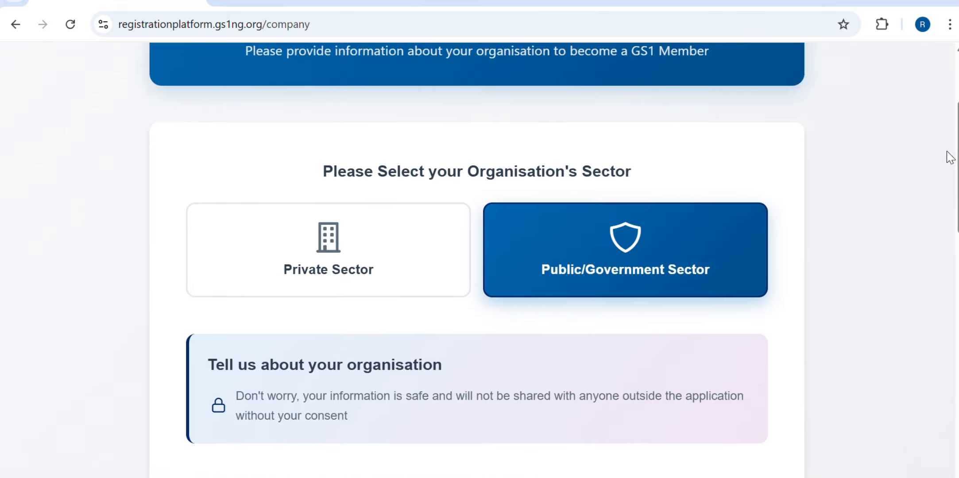
left_click(308, 265)
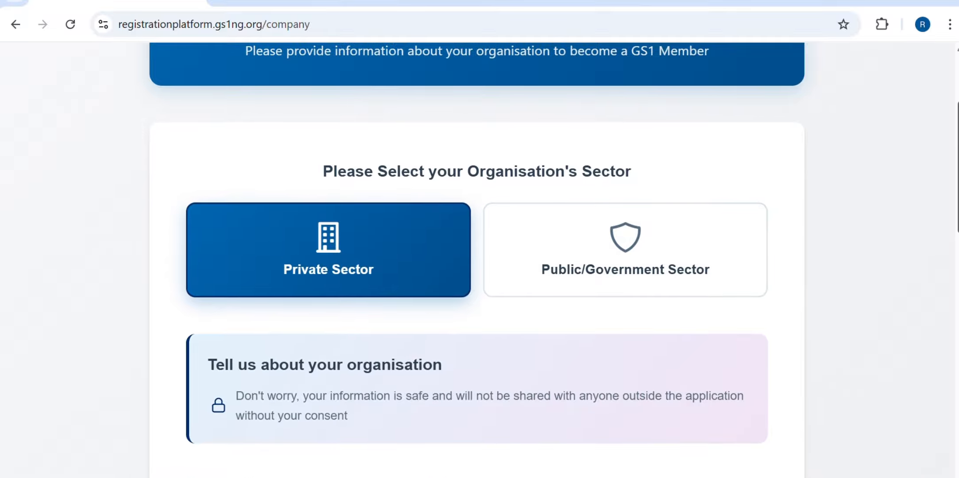
Autofill the TIN and CEO details from the saved entry and submit the company information
scroll(951, 254, "down", 6)
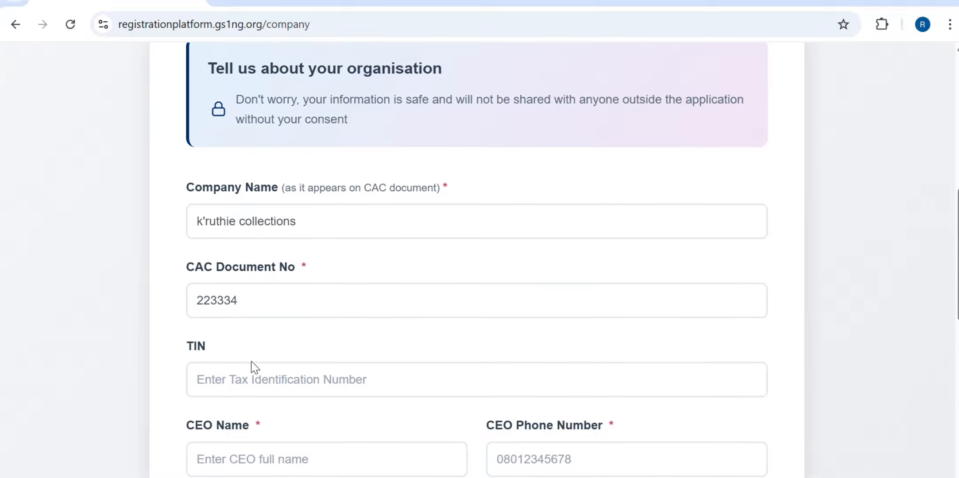
left_click(243, 390)
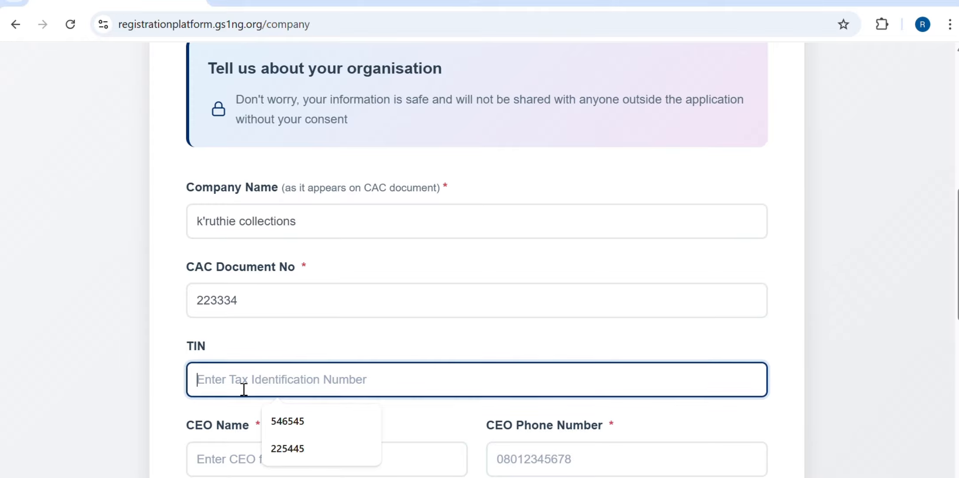
left_click(295, 423)
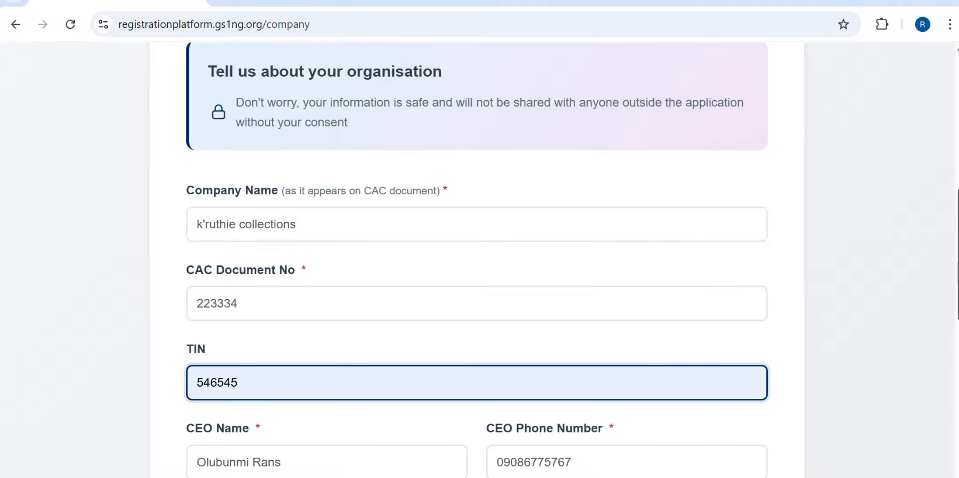
scroll(953, 214, "down", 7)
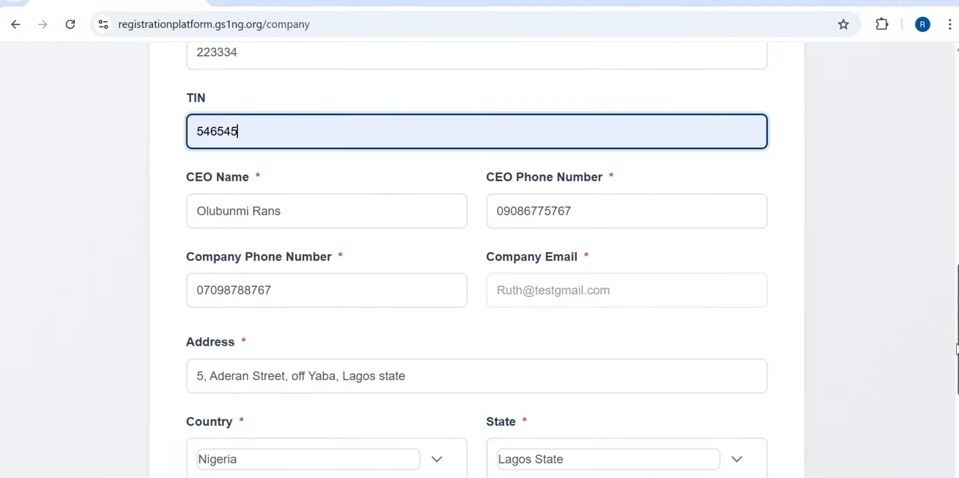
scroll(954, 372, "down", 2)
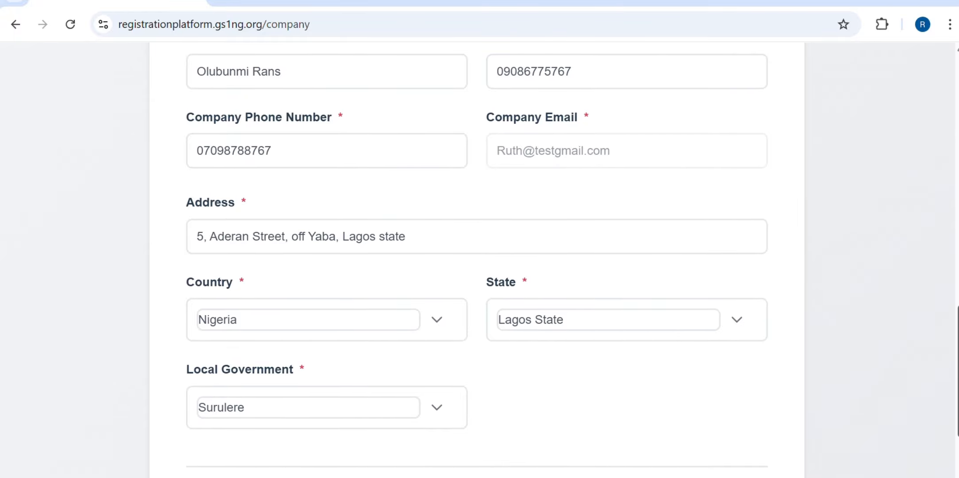
scroll(957, 423, "down", 3)
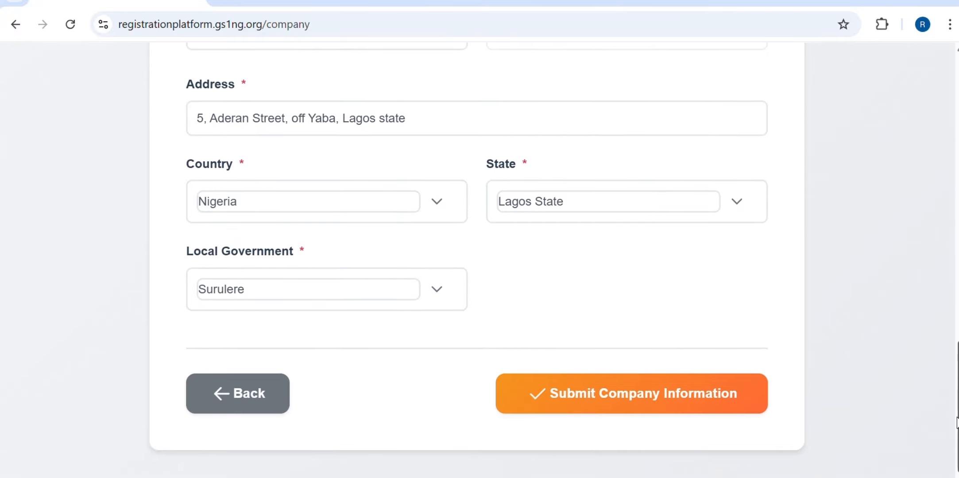
left_click(617, 404)
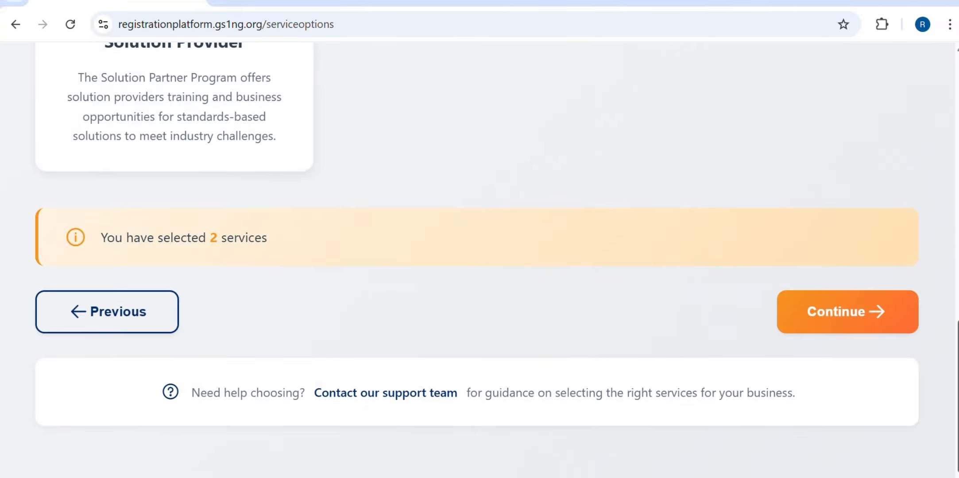
Settle on both the GTIN barcode and GLN location services and continue to their details
scroll(943, 202, "up", 15)
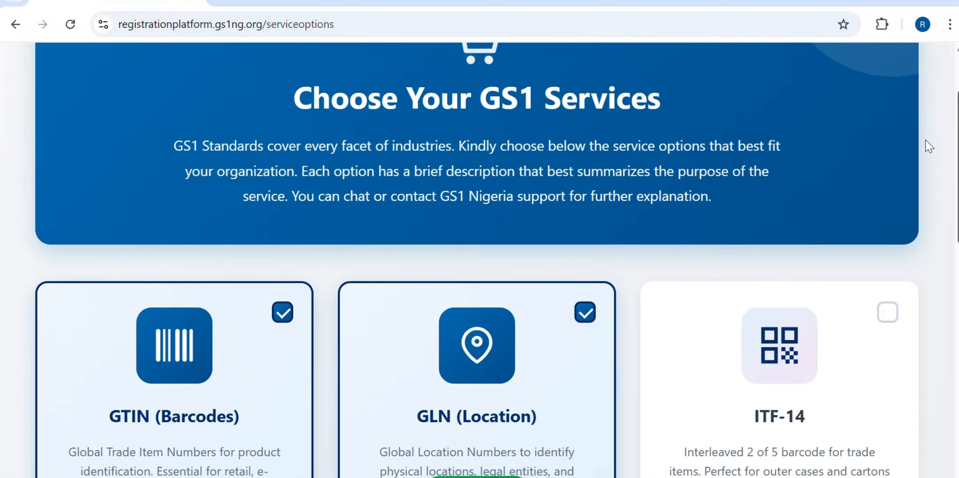
scroll(925, 153, "down", 4)
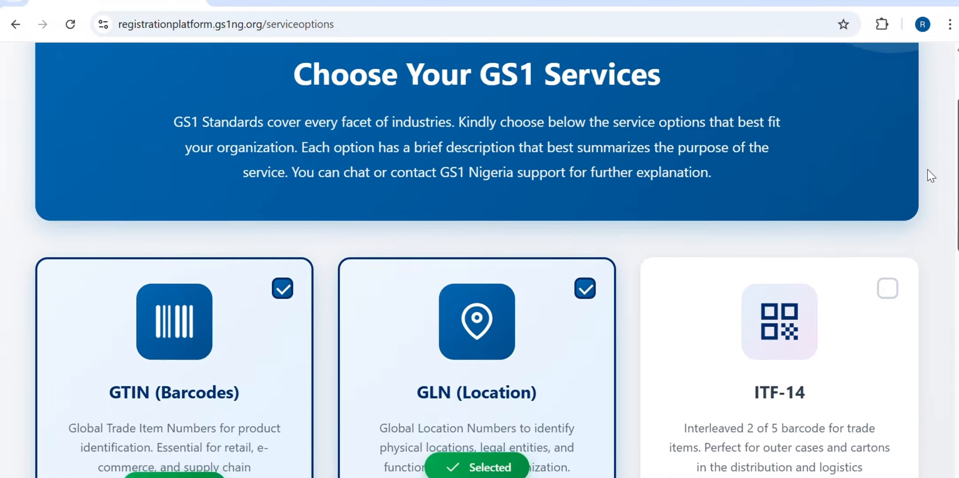
scroll(941, 203, "down", 2)
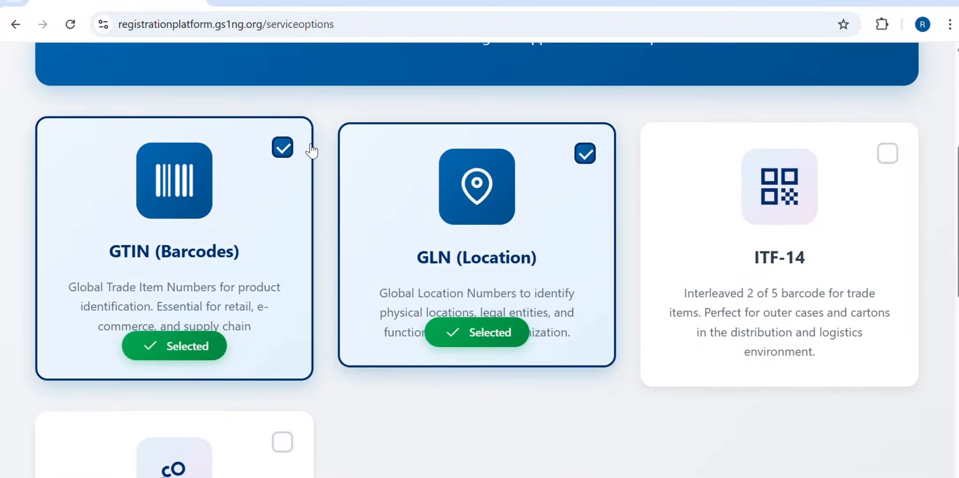
left_click(286, 150)
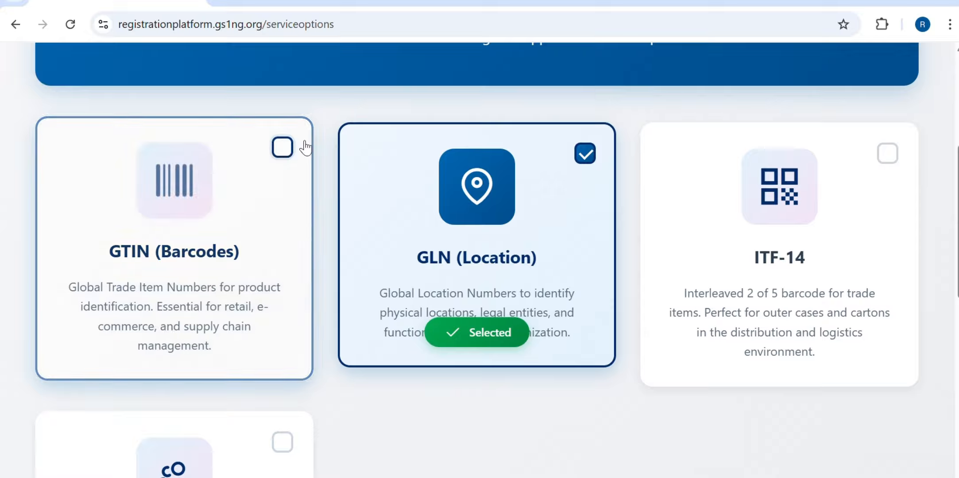
left_click(591, 153)
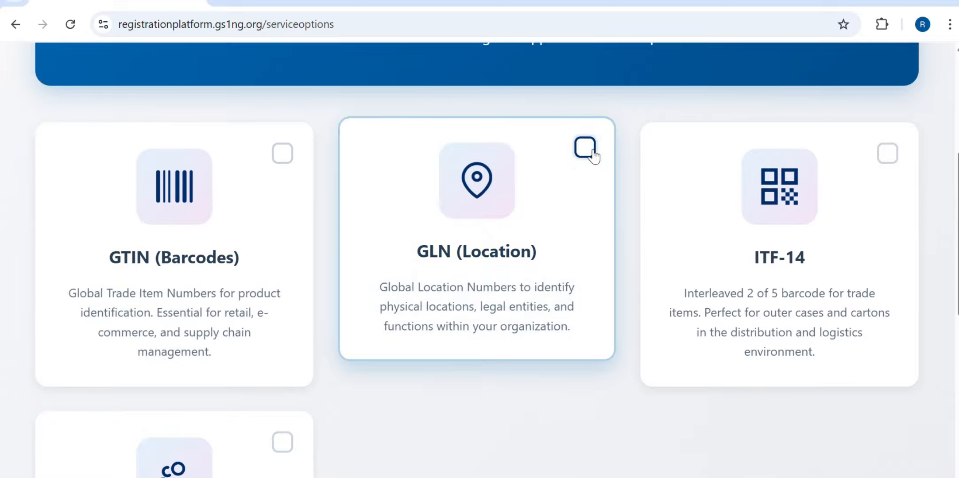
left_click(586, 149)
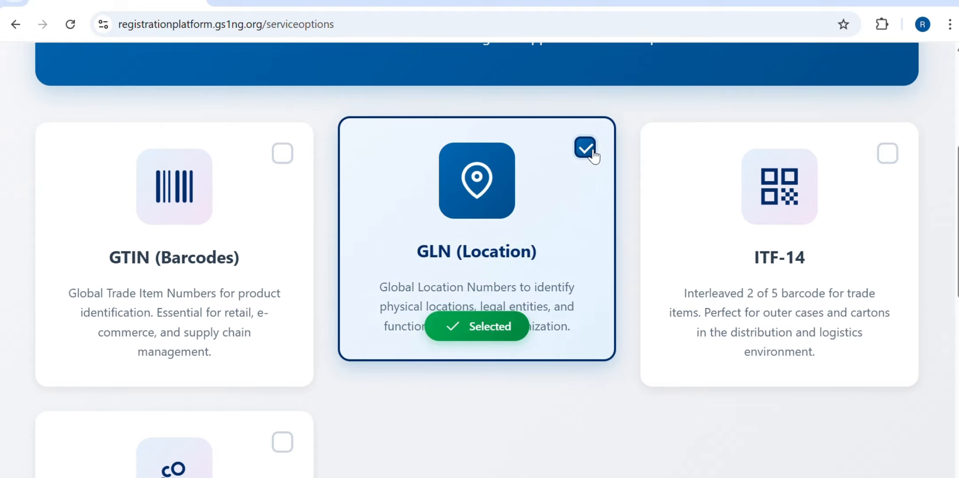
left_click(589, 150)
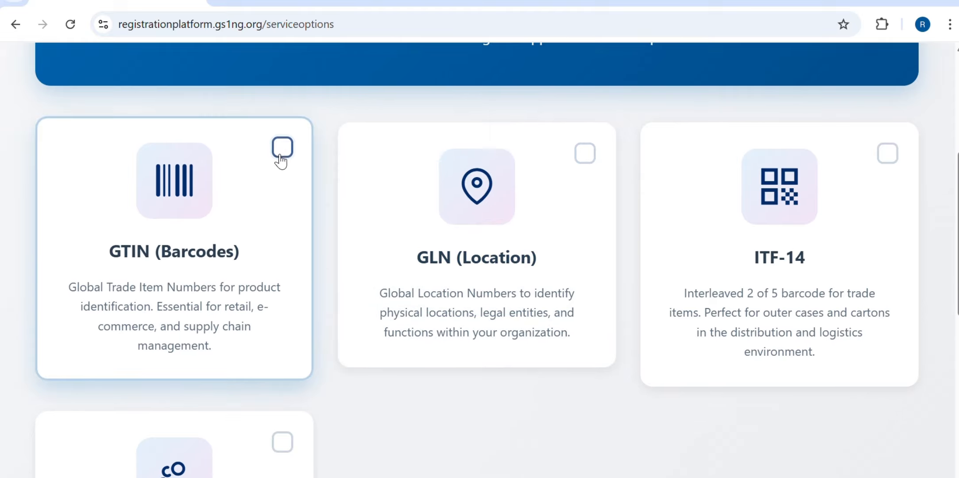
left_click(283, 148)
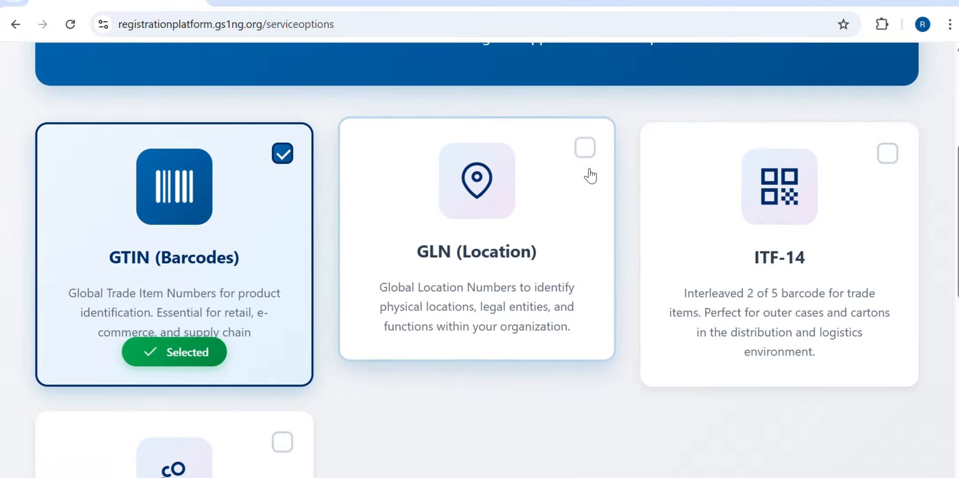
left_click(588, 148)
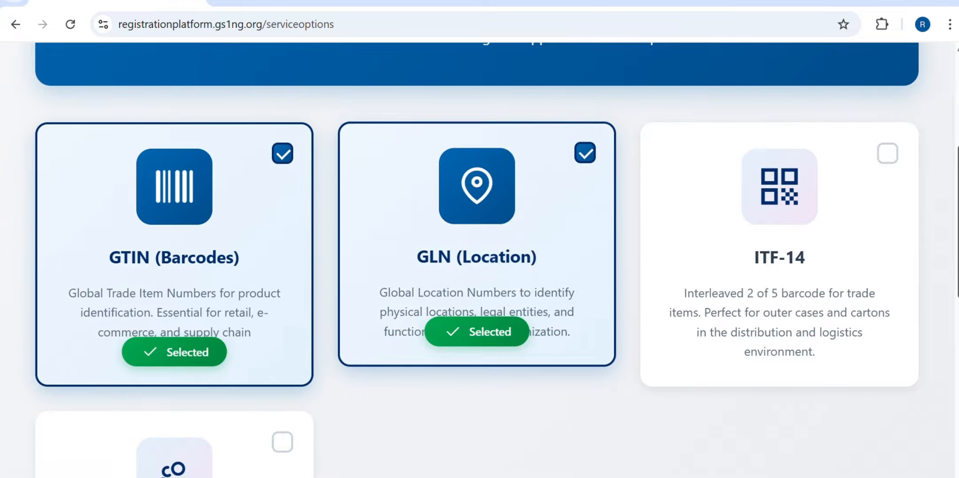
scroll(480, 260, "down", 10)
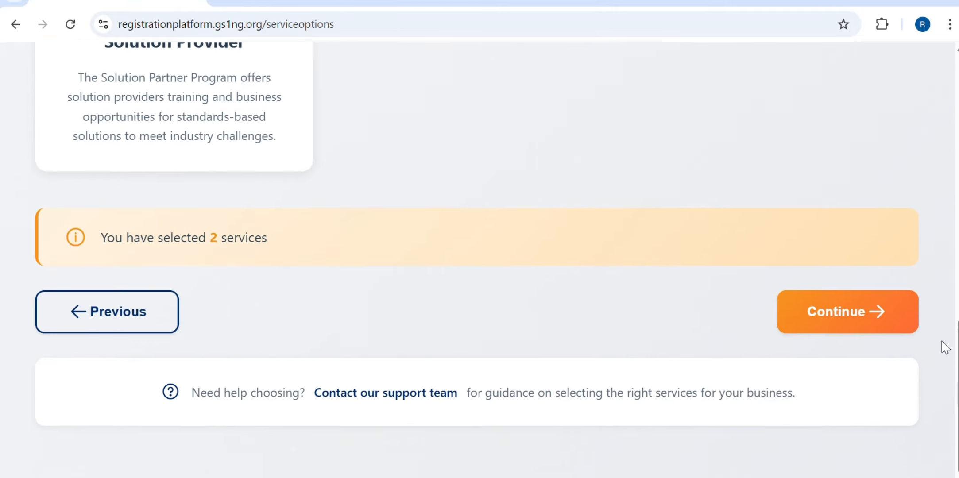
left_click(872, 310)
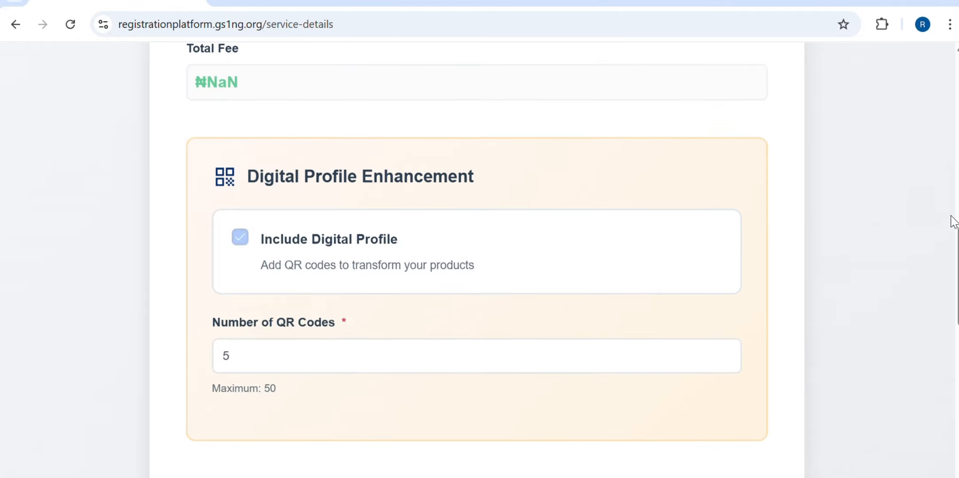
Keep the GTIN Service Options Range at 1-5 Barcodes
scroll(952, 199, "up", 9)
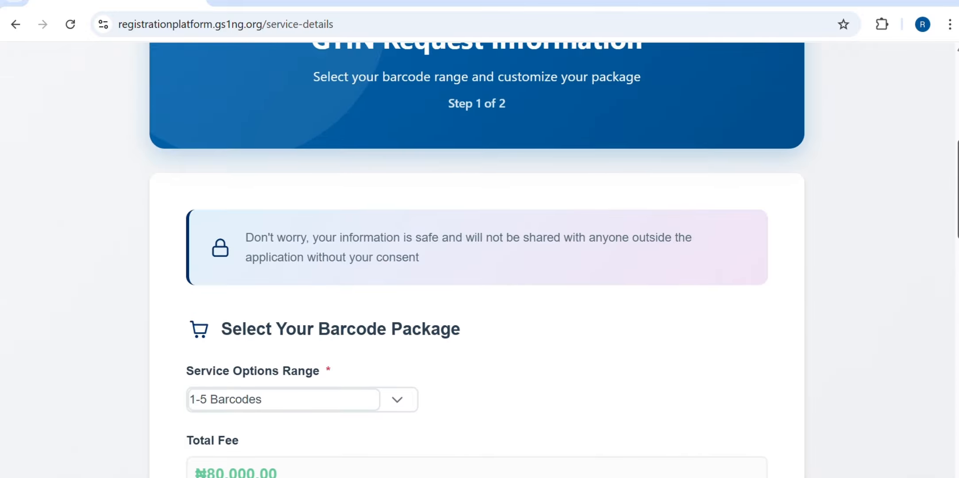
scroll(477, 260, "down", 2)
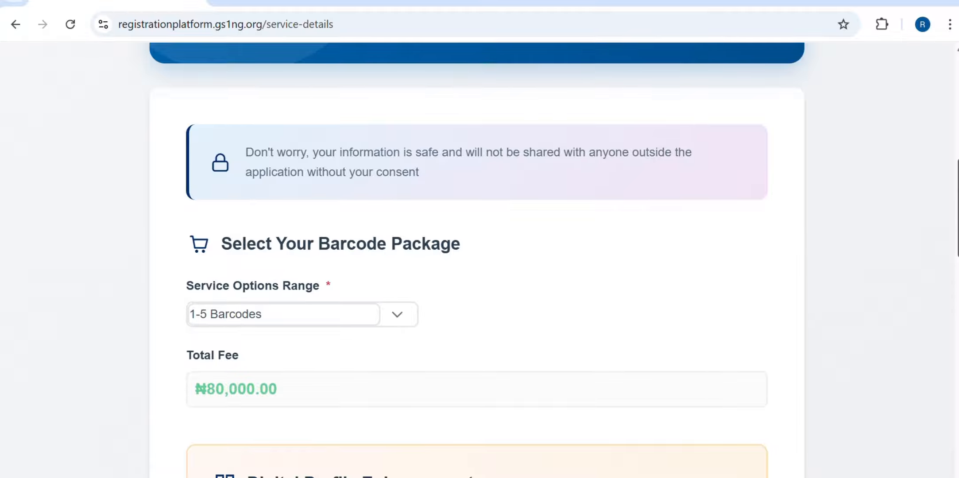
scroll(417, 377, "down", 1)
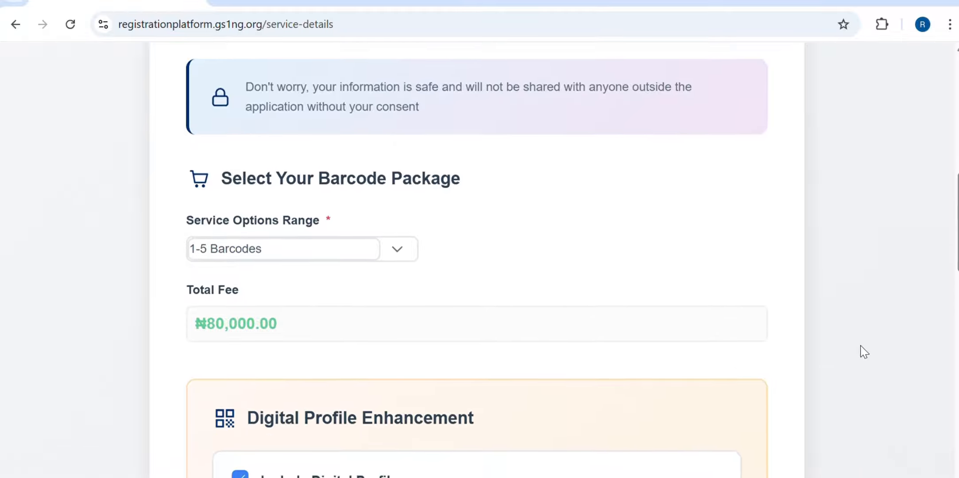
scroll(942, 257, "down", 1)
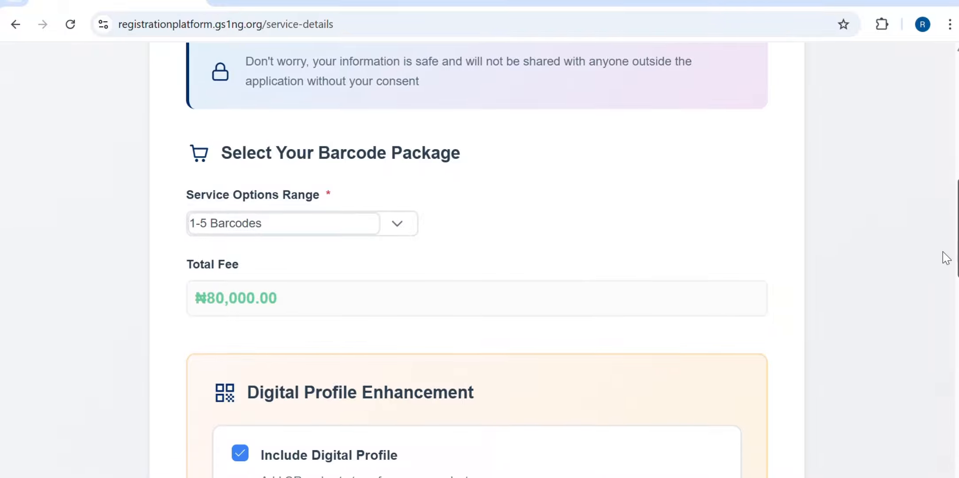
left_click(245, 450)
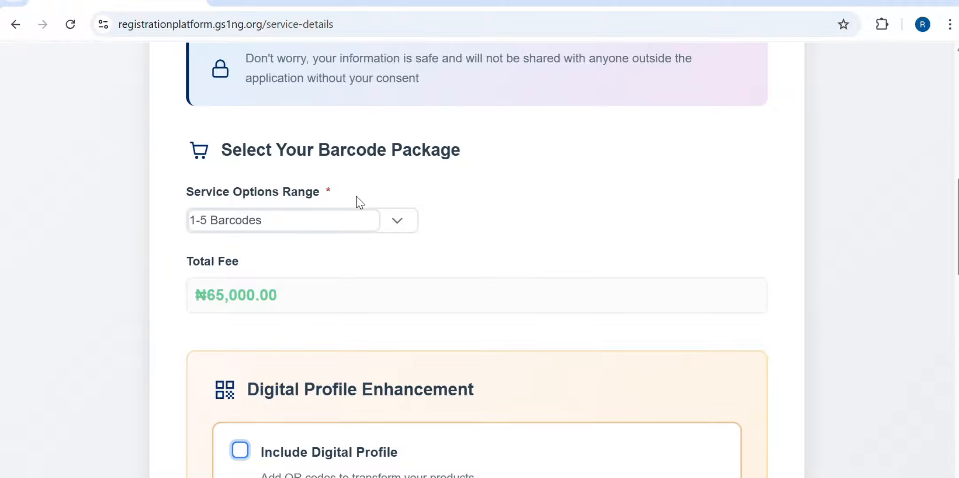
left_click(407, 231)
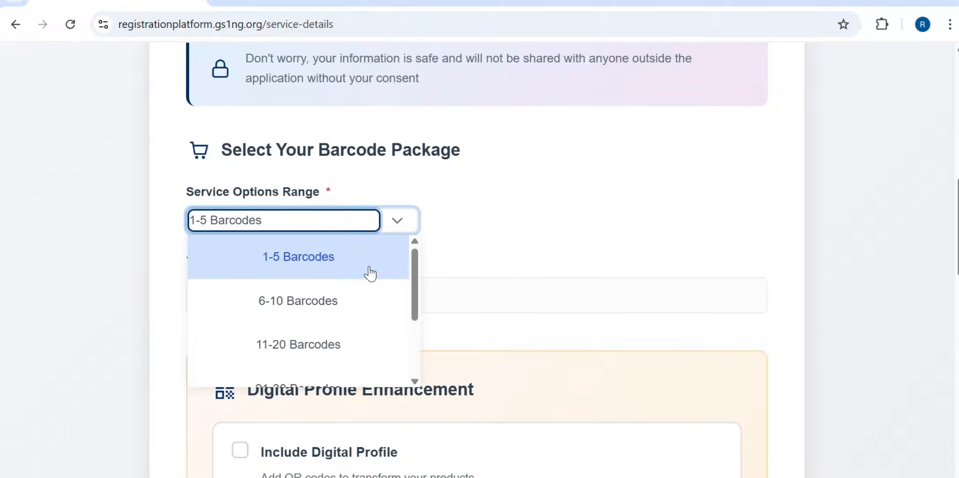
left_click_drag(414, 310, 405, 254)
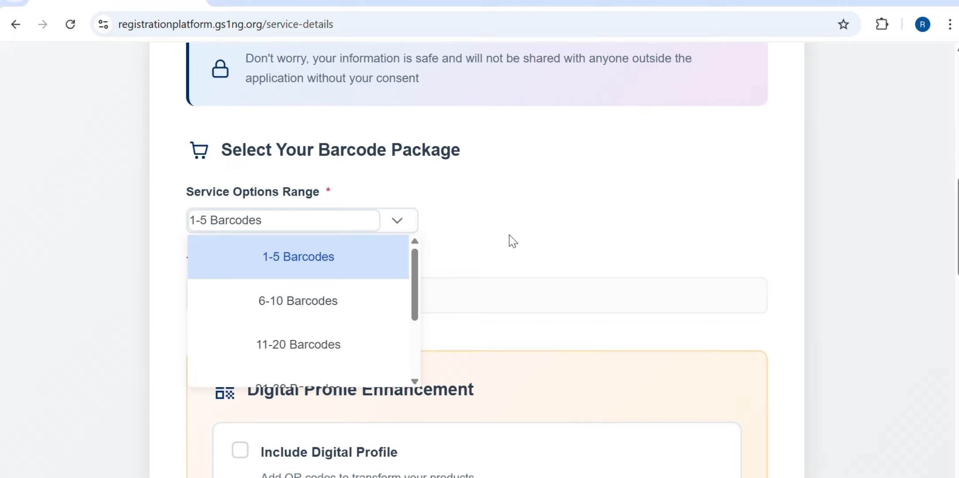
left_click(351, 261)
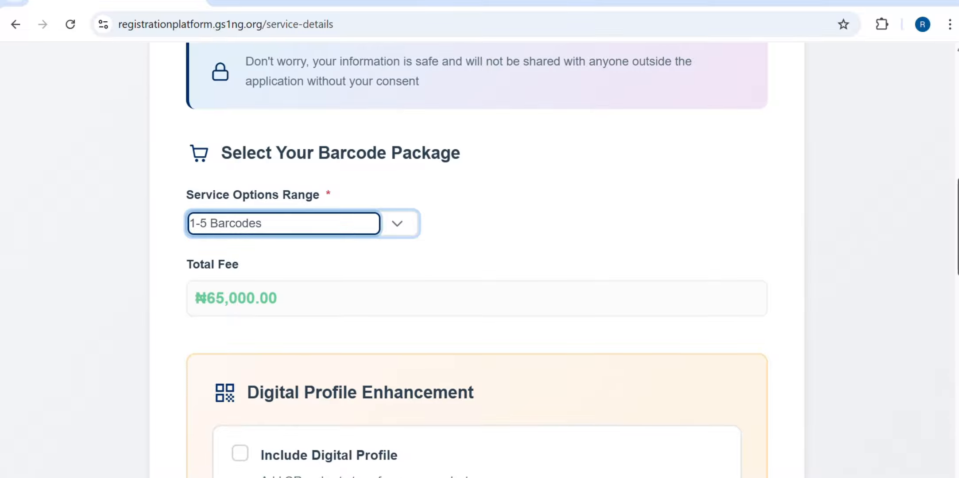
Include the Digital Profile with 5 QR codes, bringing the total to ₦80,000.00
scroll(955, 301, "down", 6)
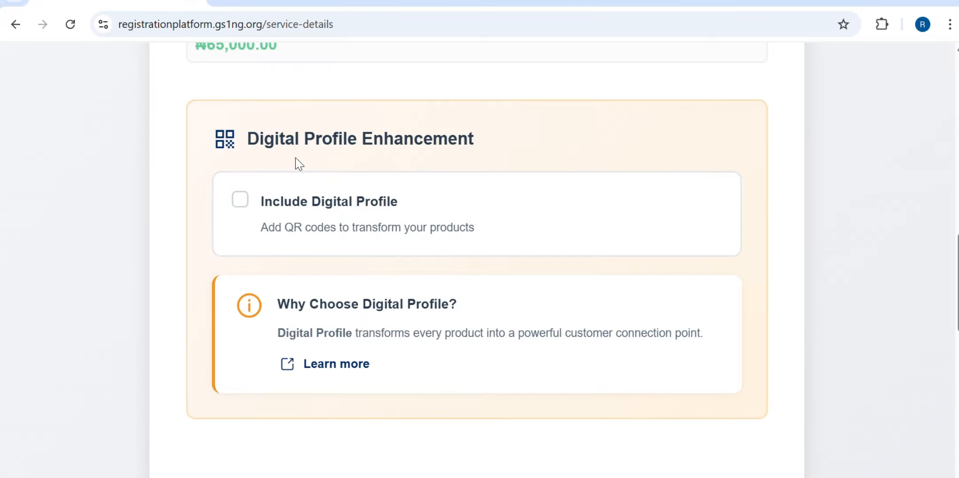
left_click(239, 202)
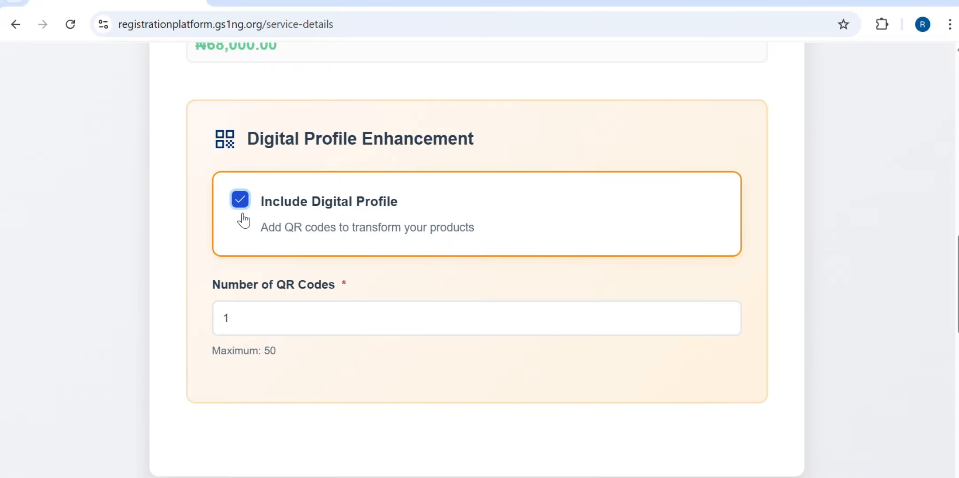
left_click(249, 322)
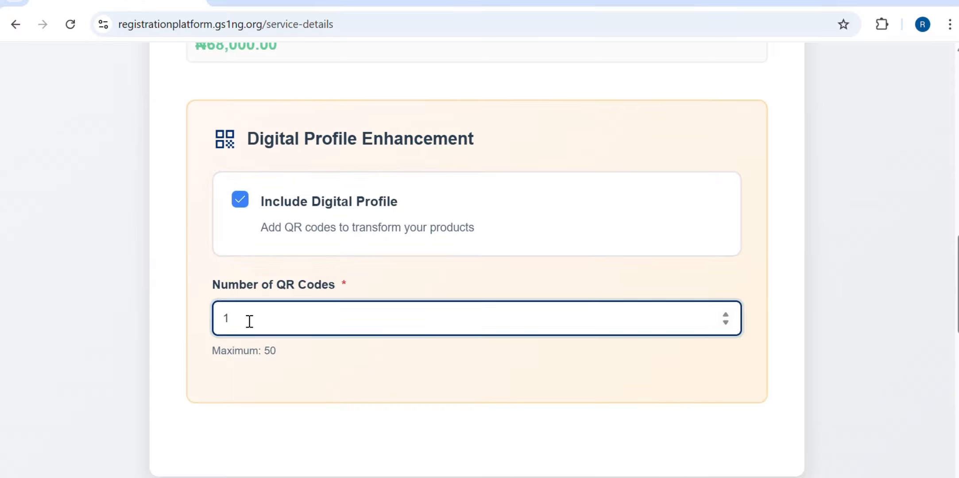
key("BackSpace")
type("5")
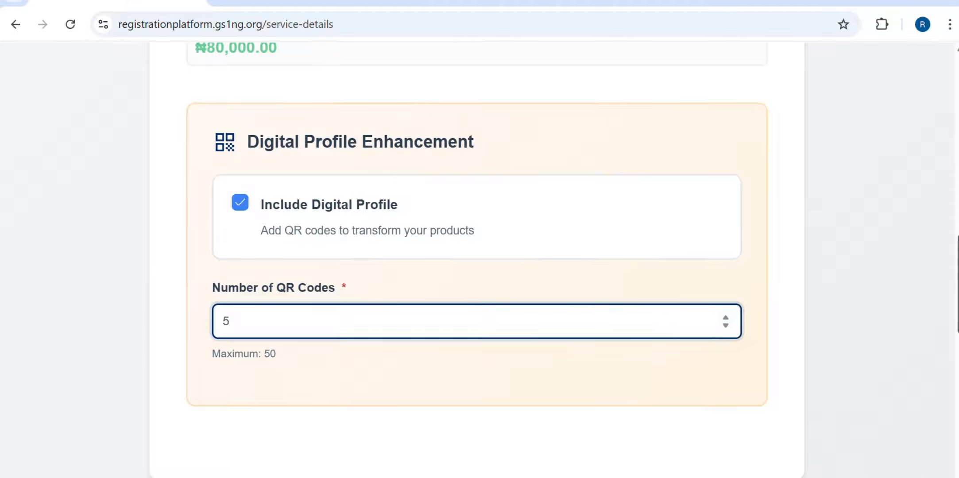
scroll(477, 257, "down", 10)
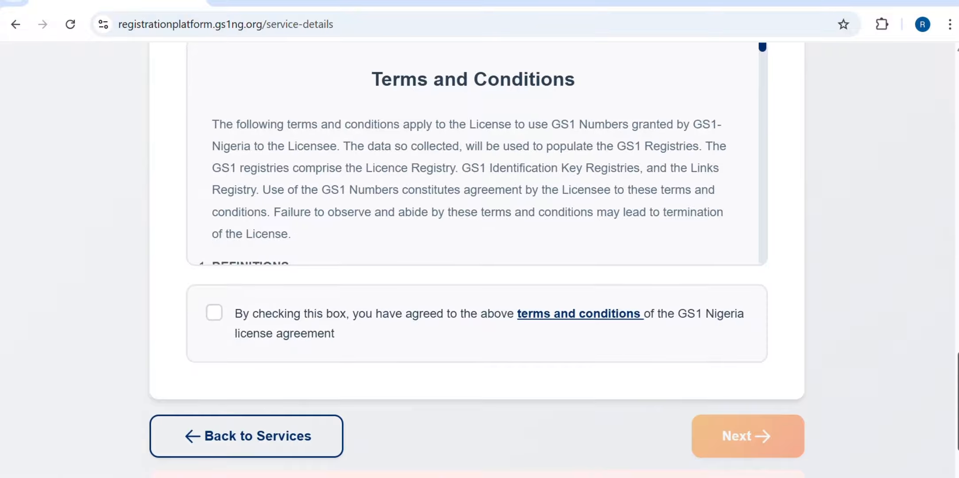
Agree to the GS1 Nigeria license terms and save the GTIN details
scroll(953, 334, "up", 3)
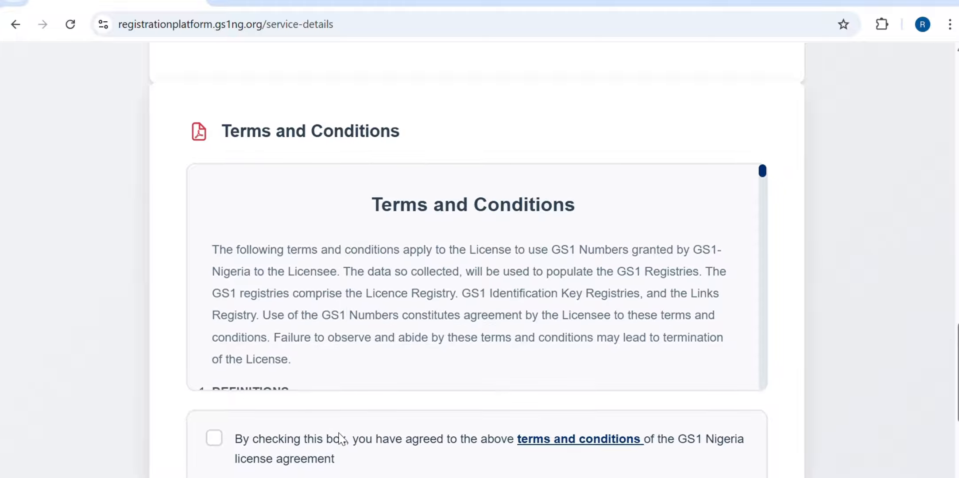
left_click(214, 438)
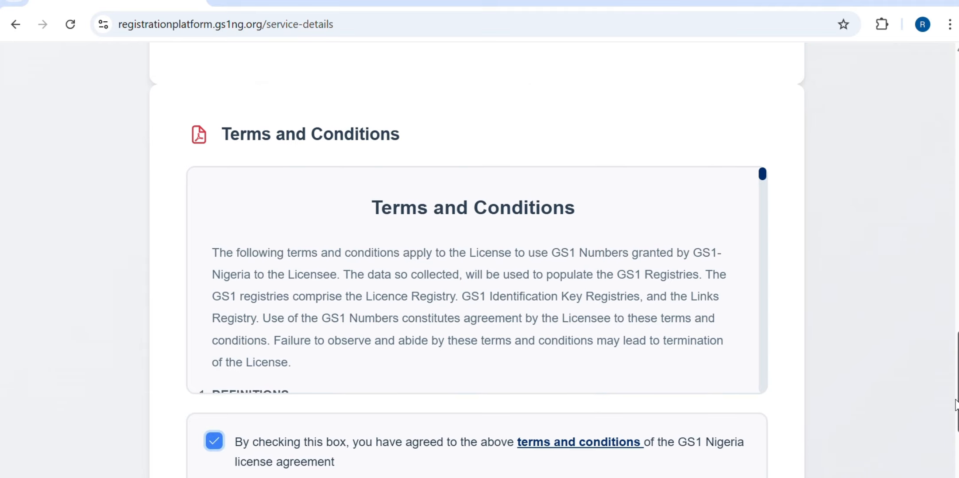
scroll(477, 265, "down", 4)
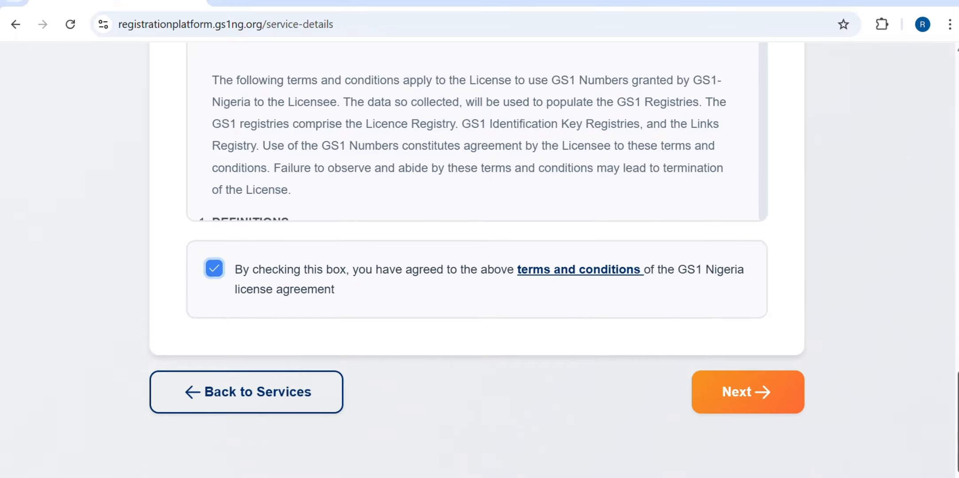
left_click(760, 390)
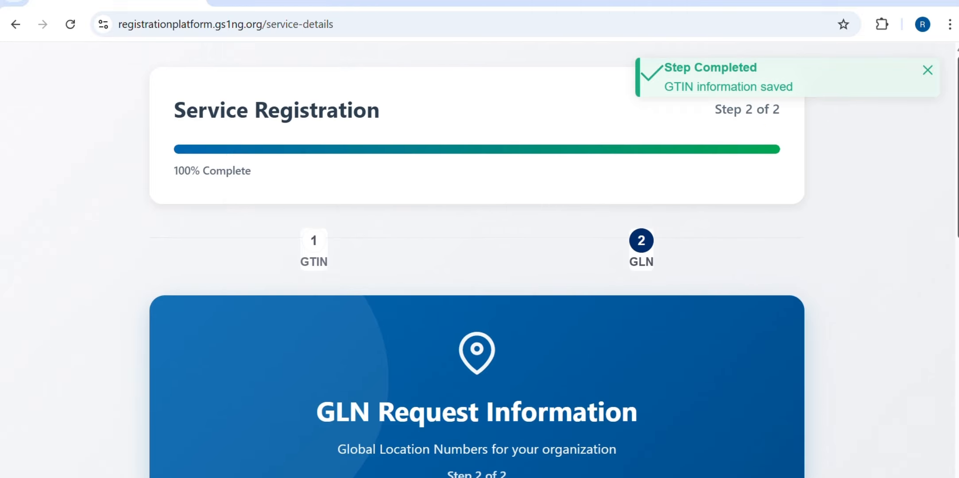
Set the number of GLNs to 1 (₦70,000) and submit all service details
scroll(477, 266, "down", 5)
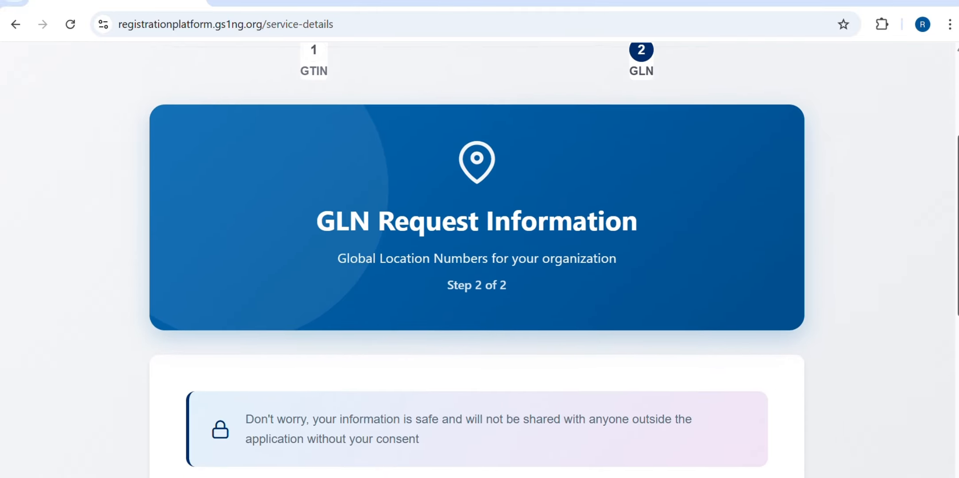
scroll(477, 266, "down", 1)
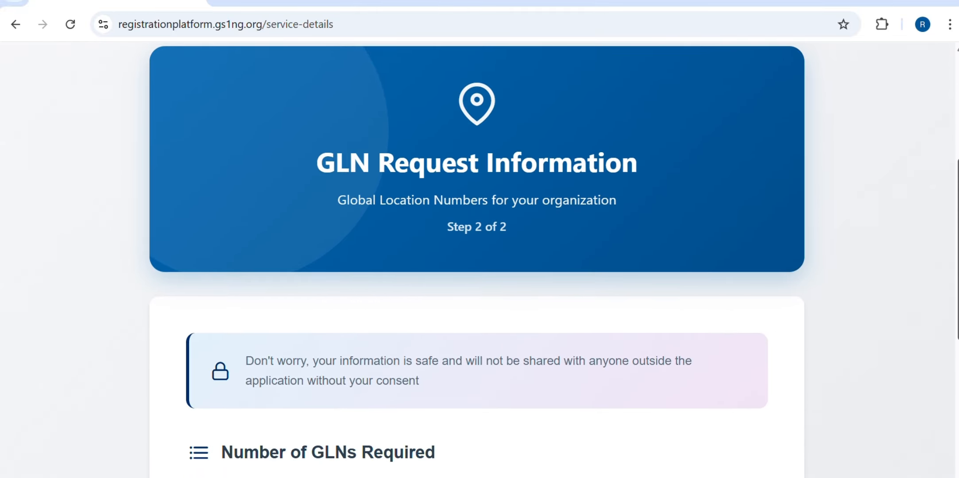
scroll(477, 265, "down", 3)
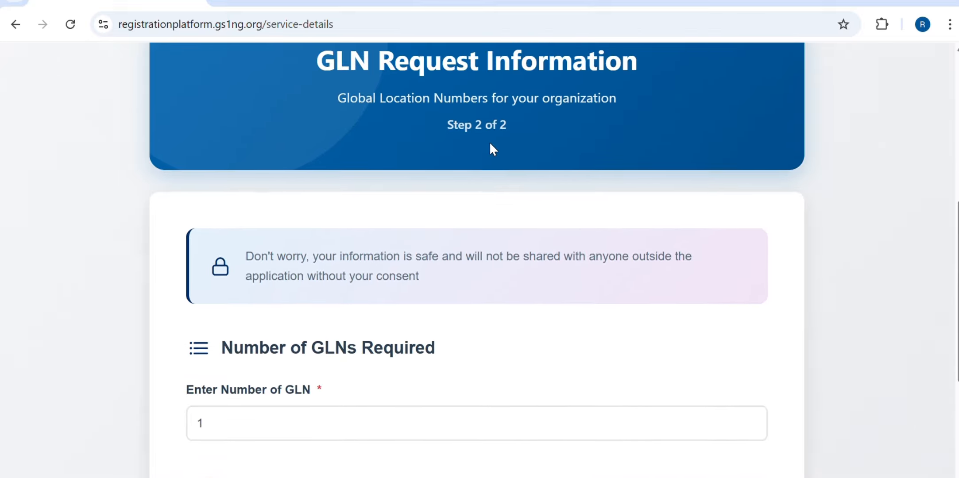
left_click(219, 423)
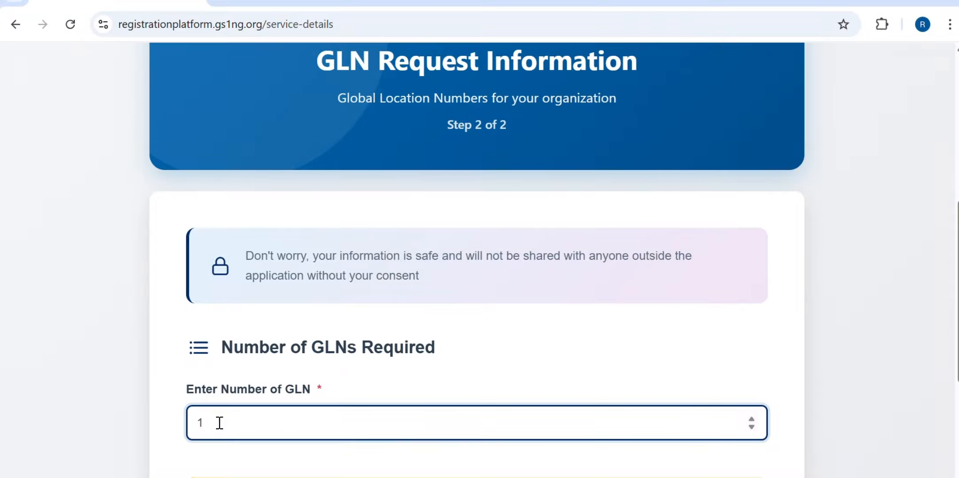
key("BackSpace")
type("2")
type("1")
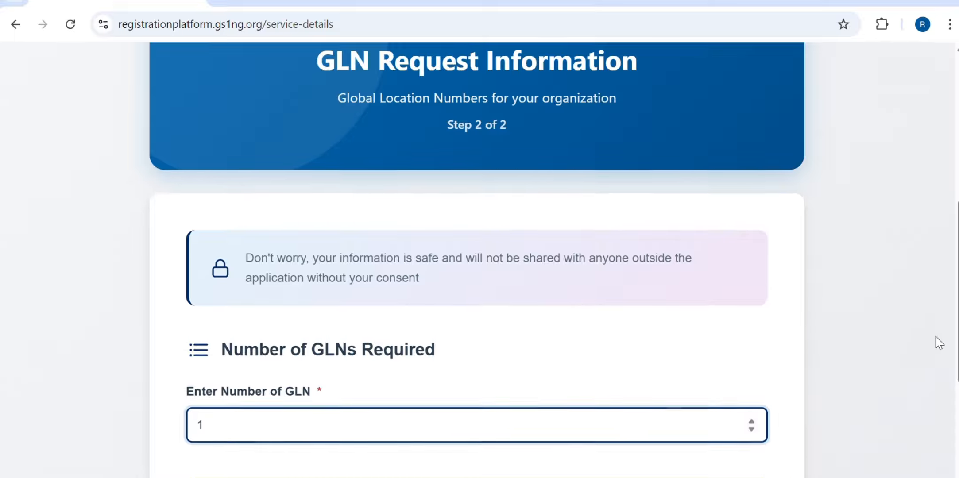
scroll(477, 260, "down", 5)
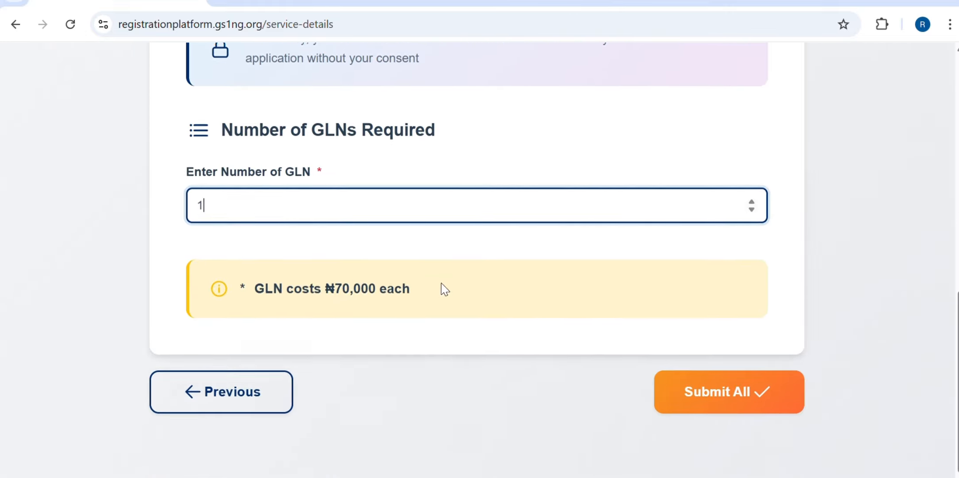
left_click(742, 405)
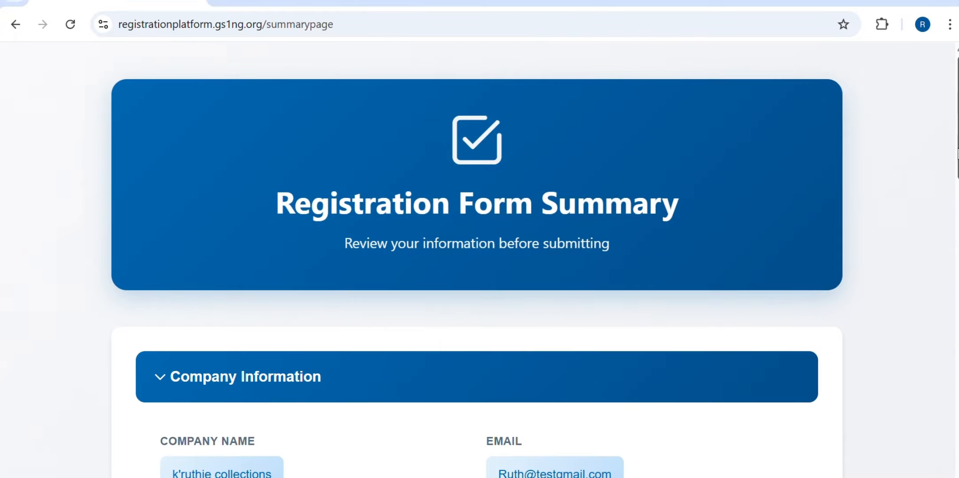
Review the Registration Form Summary and submit the membership registration
left_click_drag(958, 151, 957, 437)
left_click(722, 402)
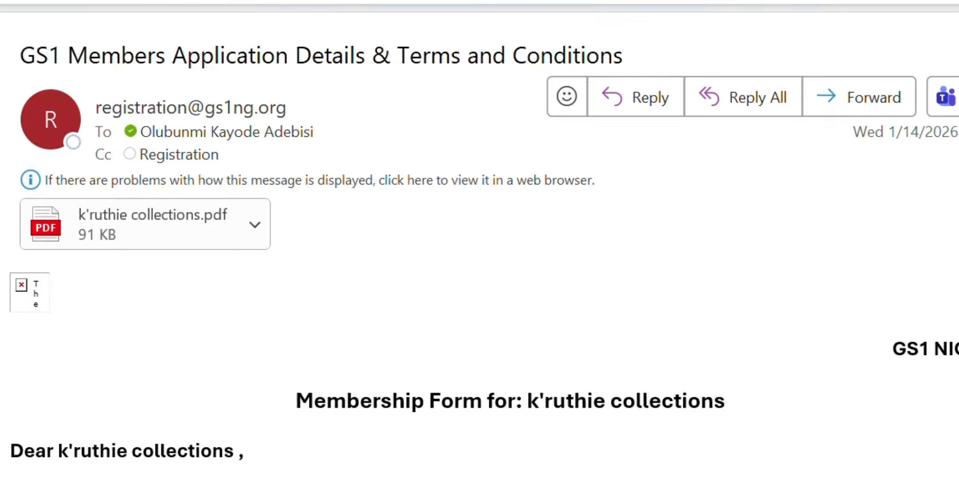
Follow the email's 'Click here to pay online' link to the GS1 Nigeria payment page
scroll(479, 363, "down", 5)
scroll(479, 367, "down", 4)
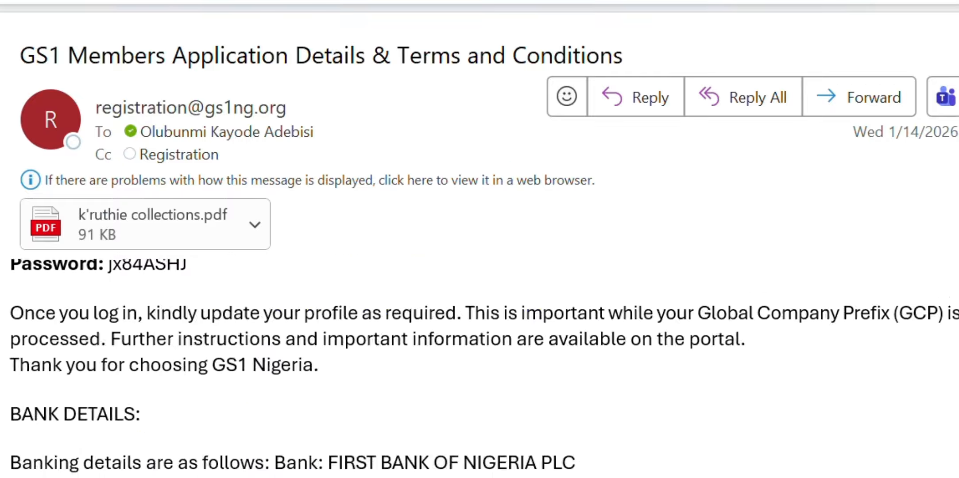
scroll(480, 368, "down", 5)
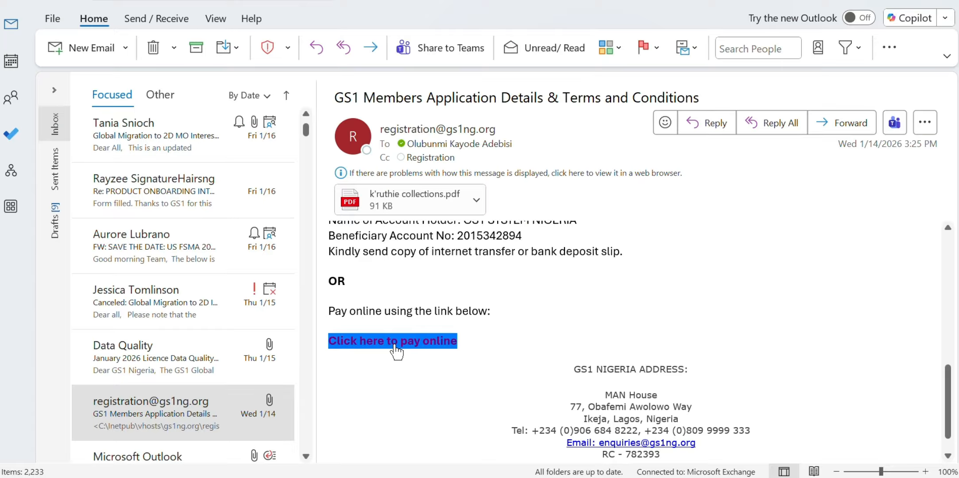
left_click(394, 346)
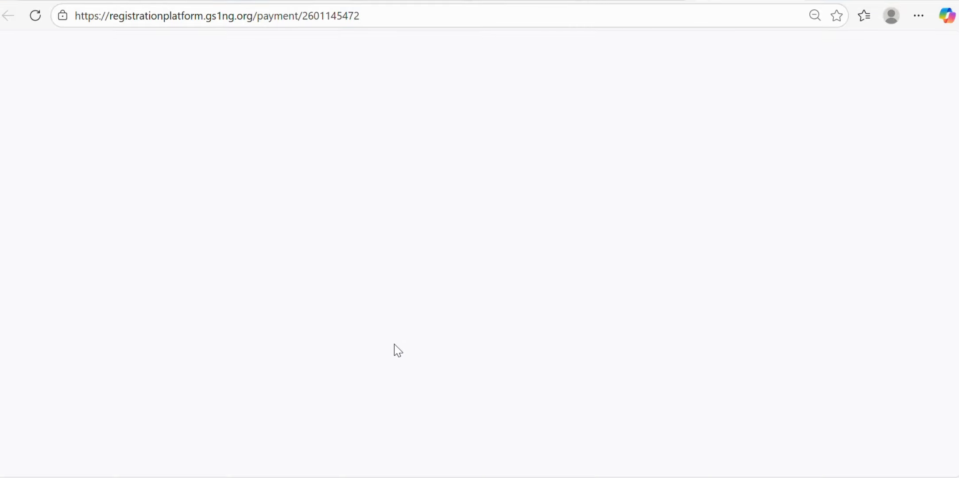